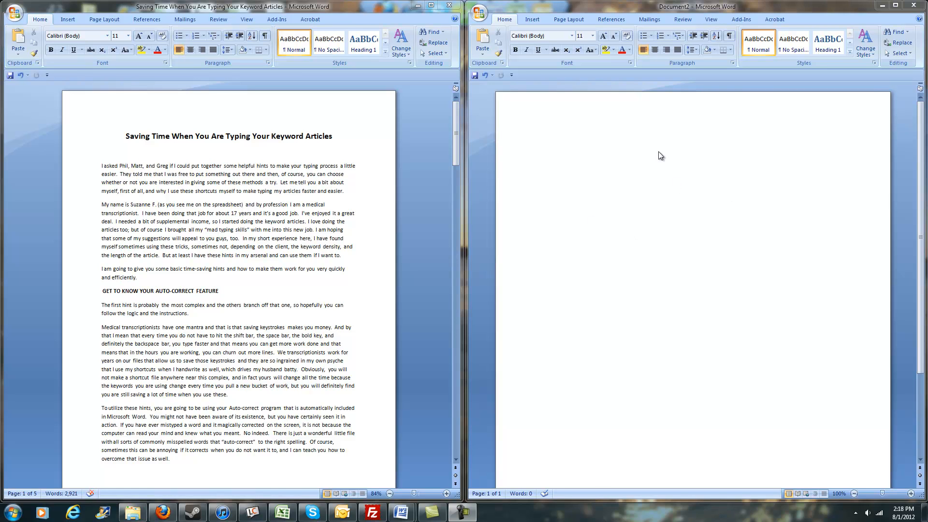
Open the Quick Access Toolbar customization for the blank document and list All Commands.
{"action": "left_click", "coordinate": [654, 164]}
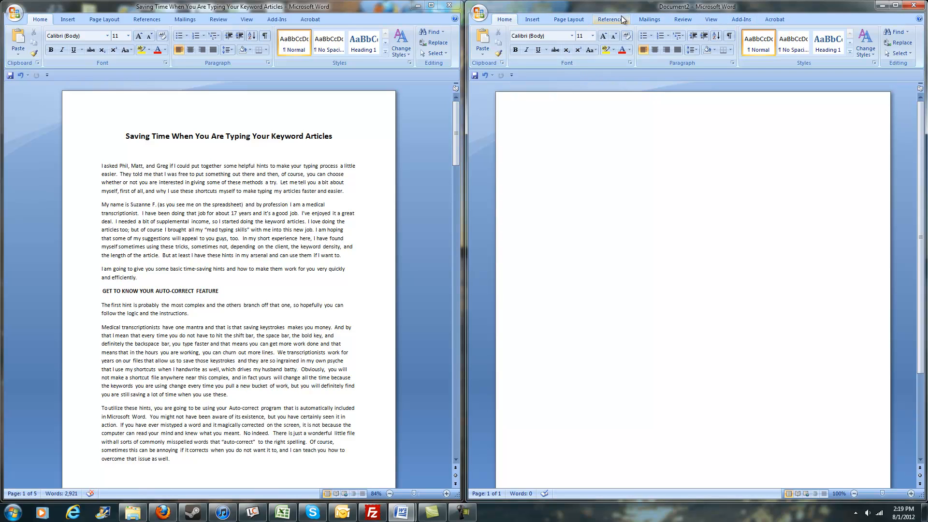
{"action": "right_click", "coordinate": [806, 19]}
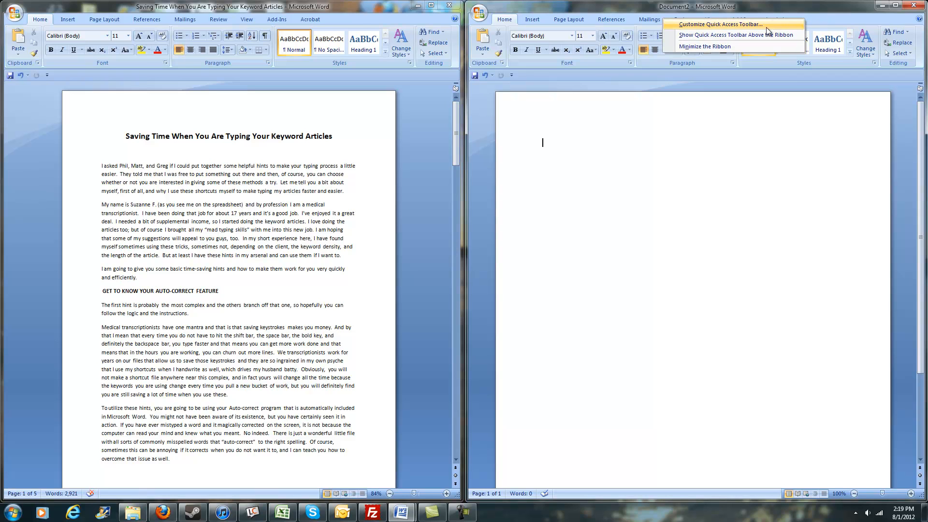
{"action": "left_click", "coordinate": [730, 25]}
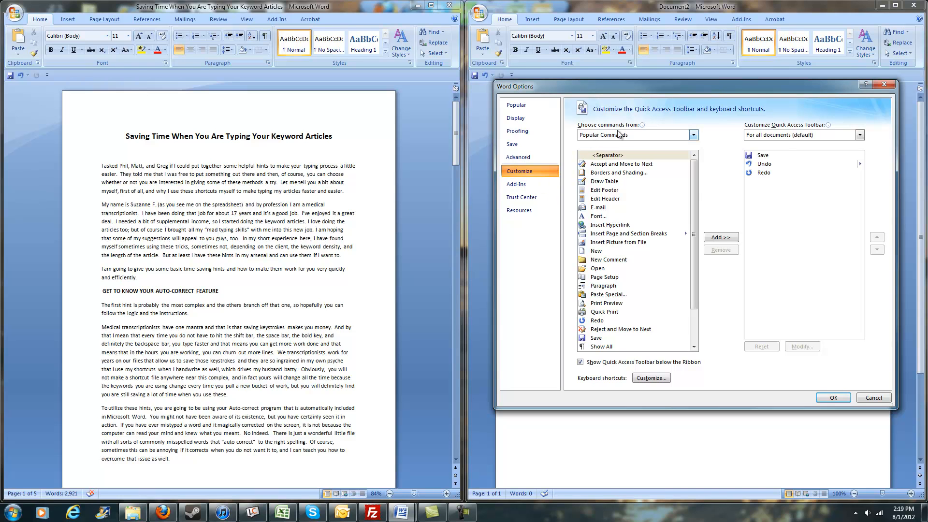
{"action": "left_click", "coordinate": [694, 137]}
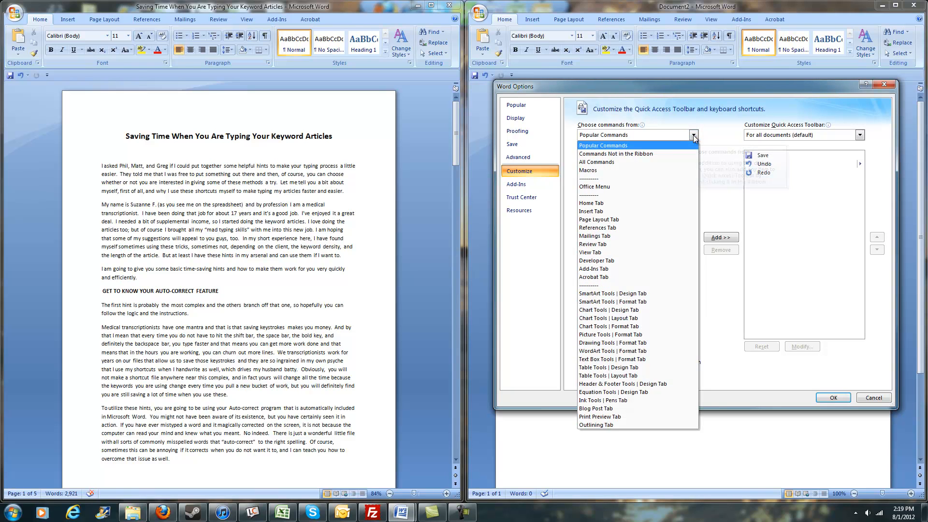
{"action": "left_click", "coordinate": [605, 161]}
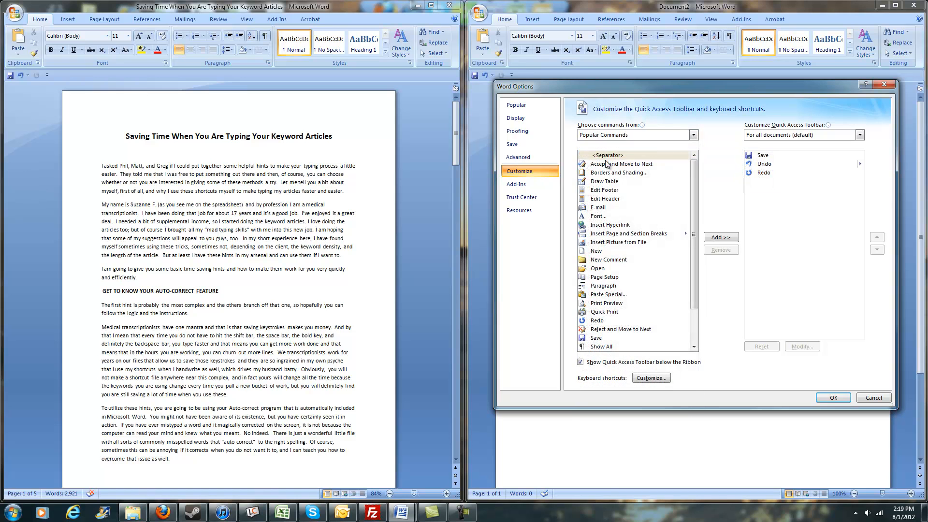
Add the AutoCorrect Options command to the Quick Access Toolbar for all documents and apply the change.
{"action": "scroll", "coordinate": [654, 234], "scroll_direction": "down", "scroll_amount": 20}
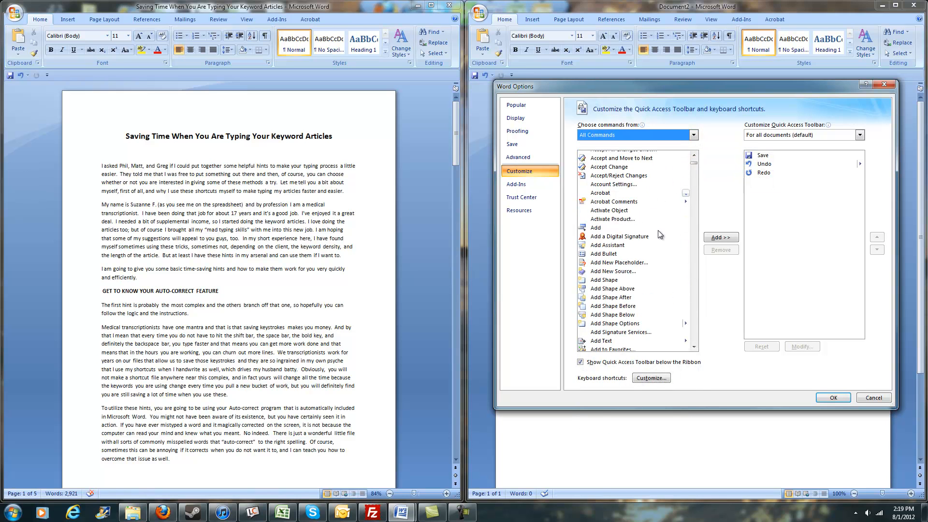
{"action": "scroll", "coordinate": [657, 234], "scroll_direction": "down", "scroll_amount": 15}
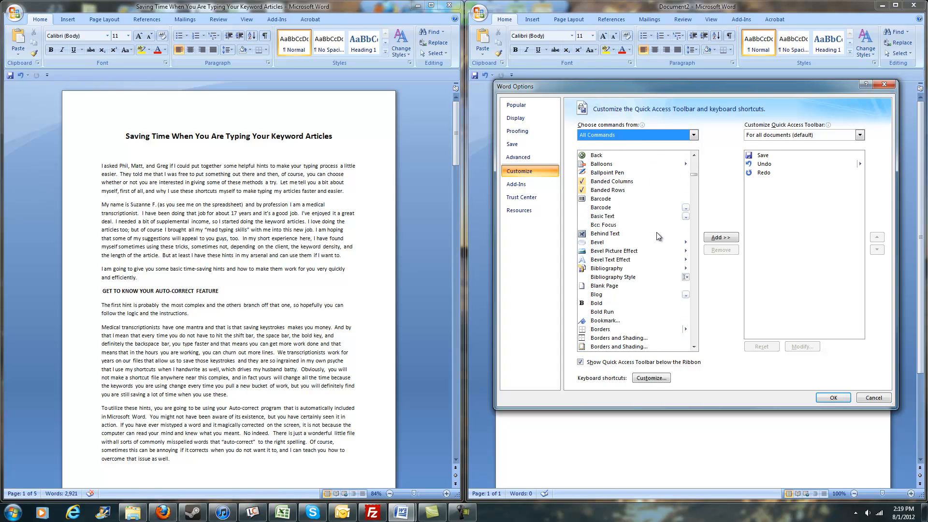
{"action": "scroll", "coordinate": [657, 242], "scroll_direction": "down", "scroll_amount": 10}
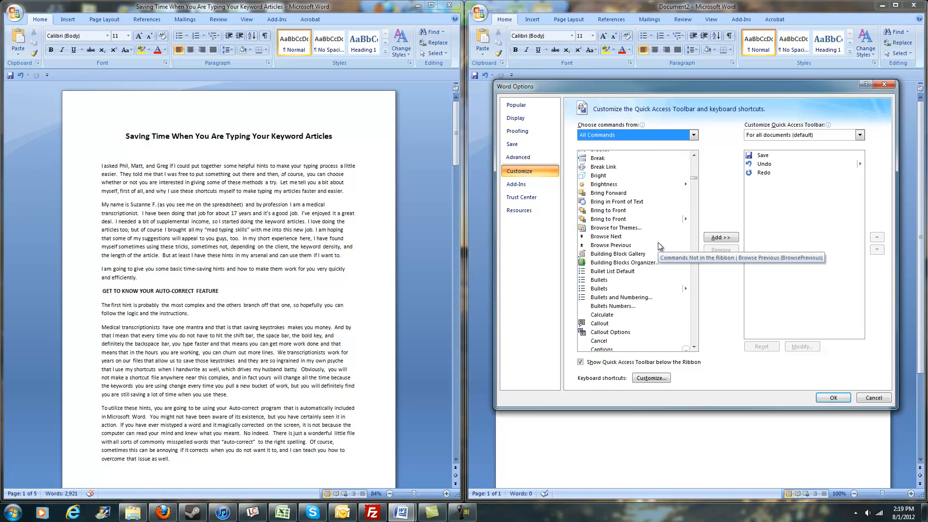
{"action": "scroll", "coordinate": [657, 242], "scroll_direction": "up", "scroll_amount": 11}
{"action": "scroll", "coordinate": [657, 242], "scroll_direction": "up", "scroll_amount": 15}
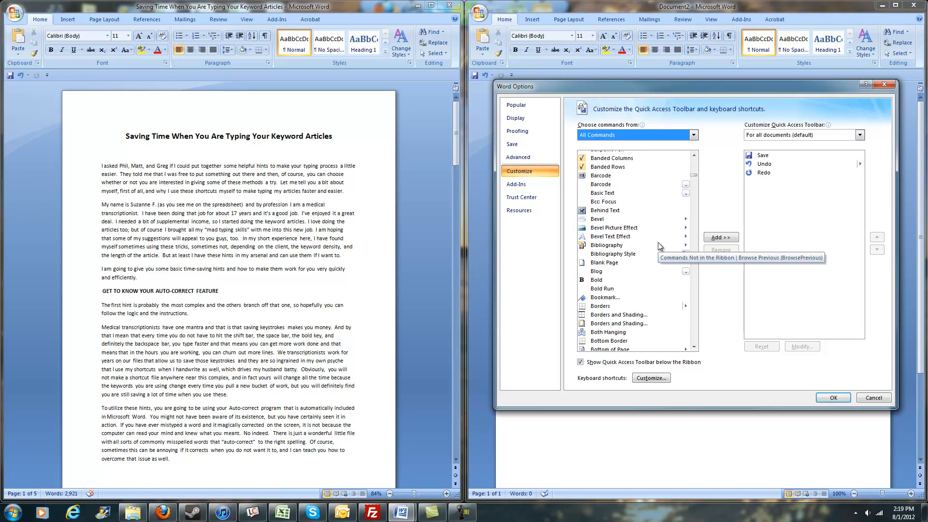
{"action": "scroll", "coordinate": [657, 242], "scroll_direction": "up", "scroll_amount": 3}
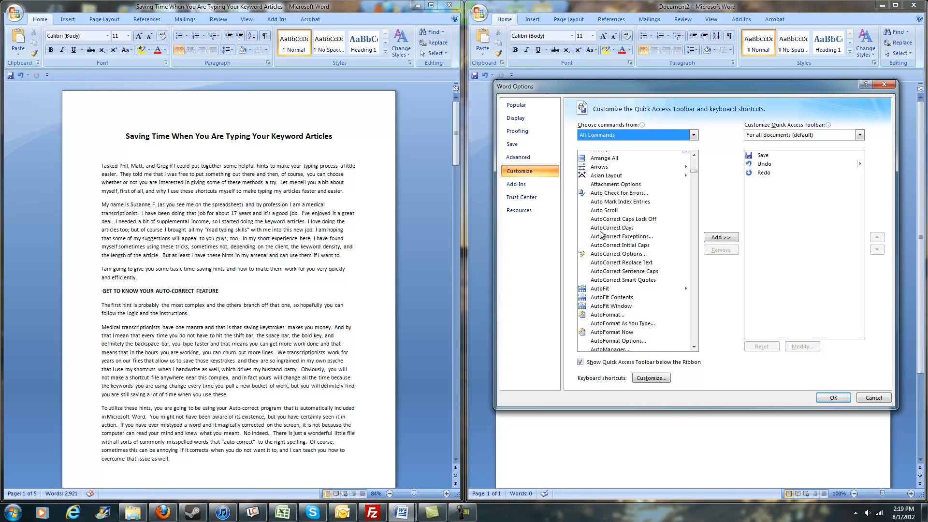
{"action": "left_click", "coordinate": [601, 254]}
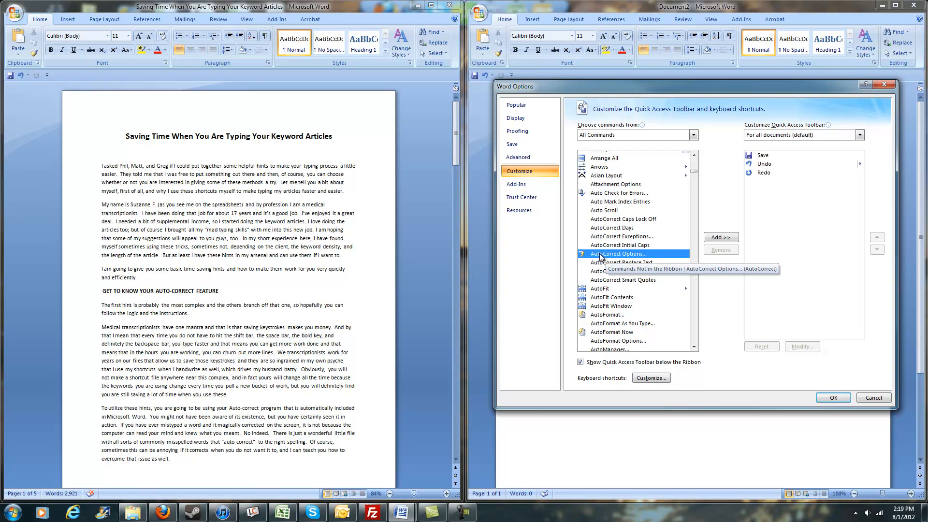
{"action": "left_click", "coordinate": [720, 237]}
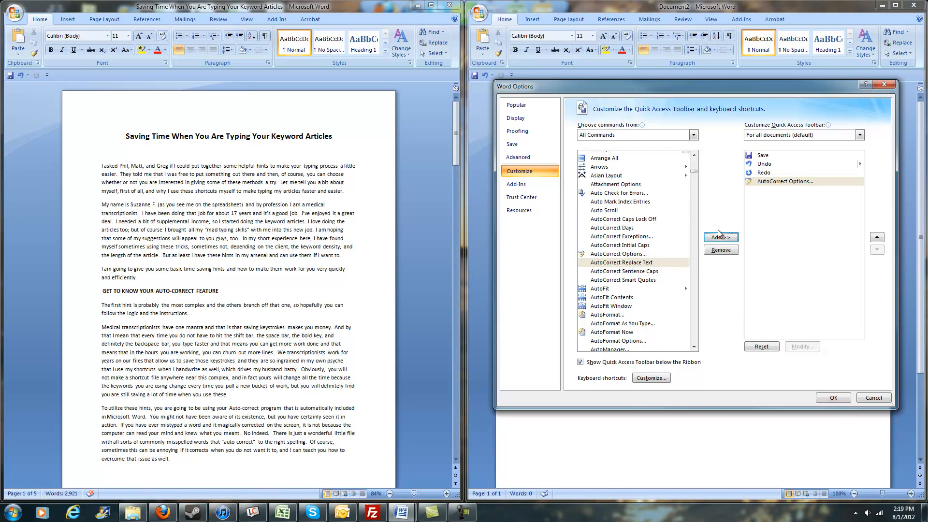
{"action": "left_click", "coordinate": [841, 398]}
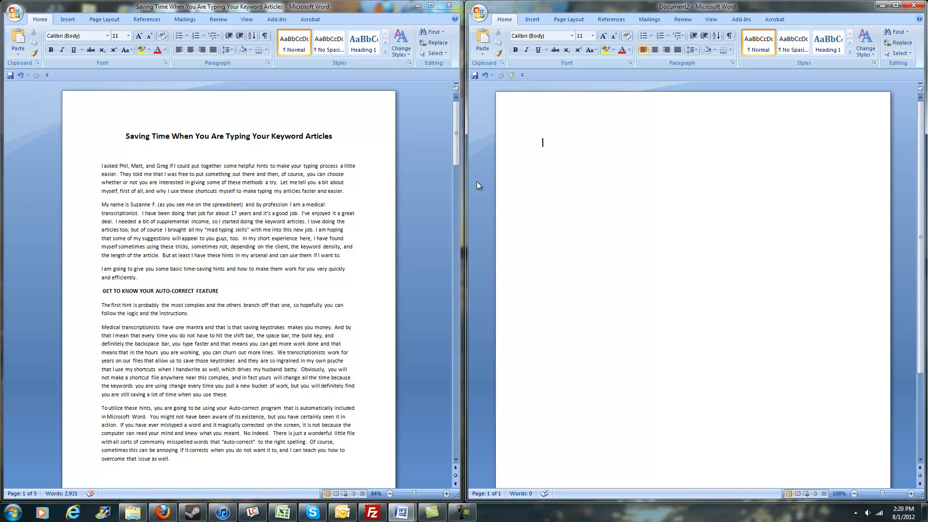
Examine the guide document's "Setting Up Your Keyword Codes" section and its example keywords.
{"action": "left_click", "coordinate": [338, 295]}
{"action": "scroll", "coordinate": [319, 313], "scroll_direction": "down", "scroll_amount": 10}
{"action": "scroll", "coordinate": [320, 313], "scroll_direction": "down", "scroll_amount": 10}
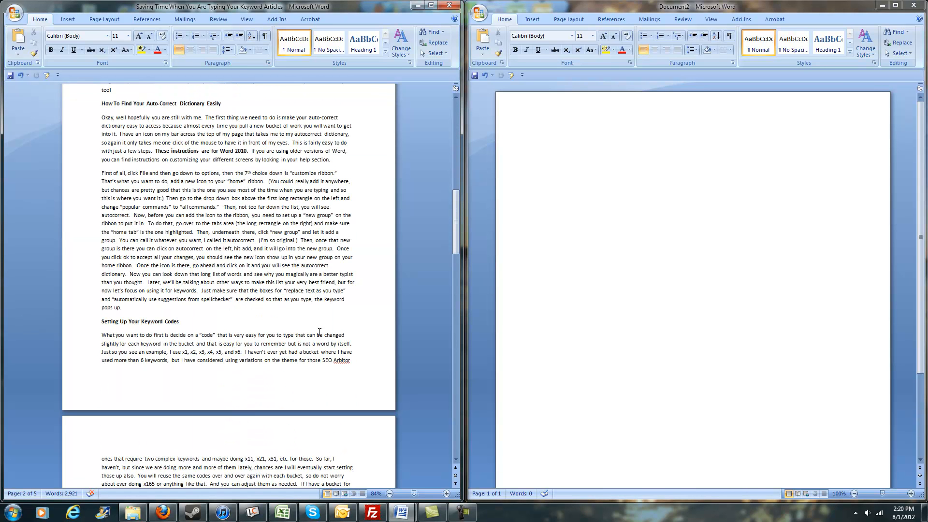
{"action": "left_click", "coordinate": [313, 300]}
{"action": "scroll", "coordinate": [315, 303], "scroll_direction": "down", "scroll_amount": 4}
{"action": "scroll", "coordinate": [314, 302], "scroll_direction": "down", "scroll_amount": 1}
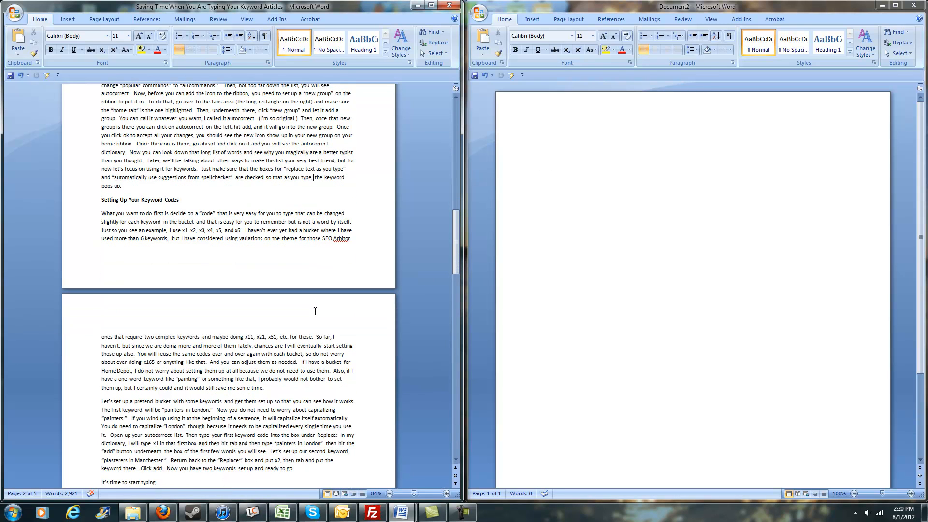
{"action": "scroll", "coordinate": [314, 323], "scroll_direction": "down", "scroll_amount": 2}
Enter the keywords "painters in London" and "plasterers in Manchester" in the blank document, separated by an empty line.
{"action": "left_click", "coordinate": [561, 157]}
{"action": "type", "text": "painters"}
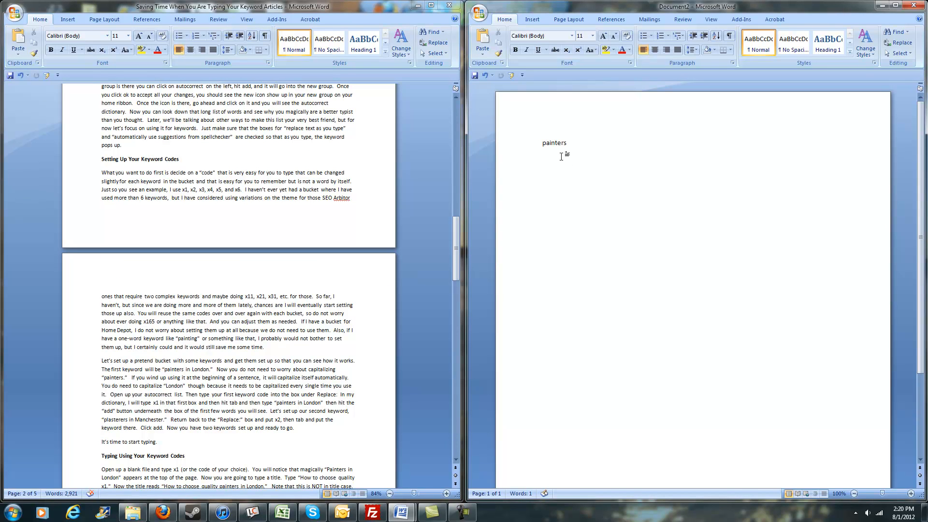
{"action": "type", "text": " in London"}
{"action": "key", "text": "Return"}
{"action": "key", "text": "Return"}
{"action": "type", "text": "plasterers in Manchester"}
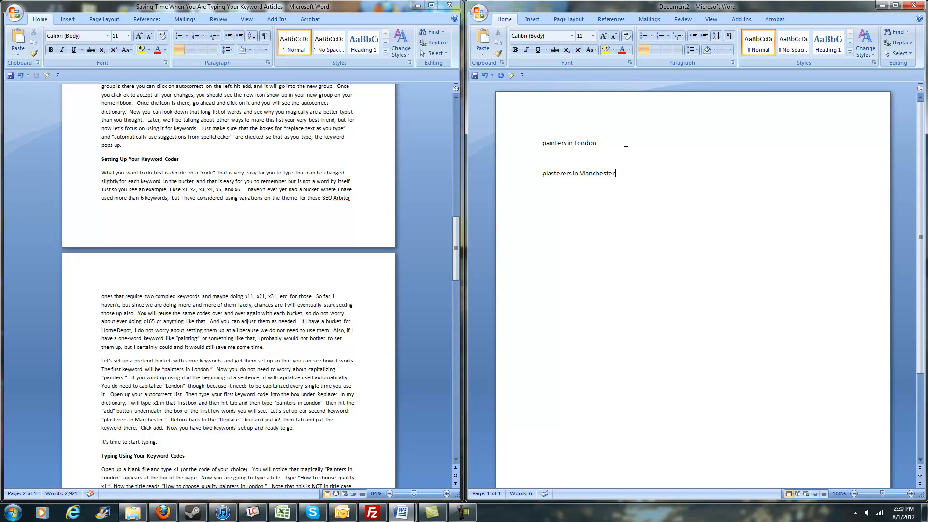
Open the AutoCorrect options and delete the existing replacement entries for k1 and k2.
{"action": "left_click", "coordinate": [627, 145]}
{"action": "left_click", "coordinate": [511, 75]}
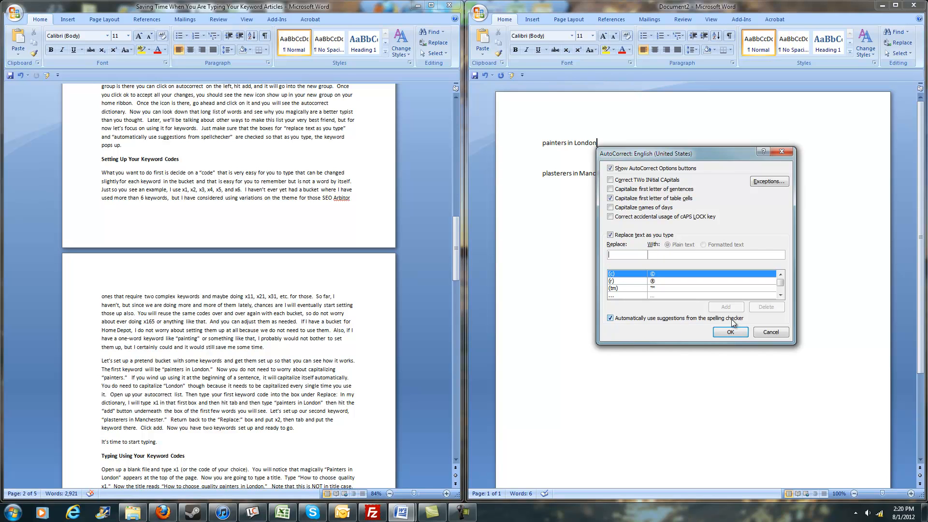
{"action": "left_click_drag", "start_coordinate": [668, 156], "coordinate": [329, 106]}
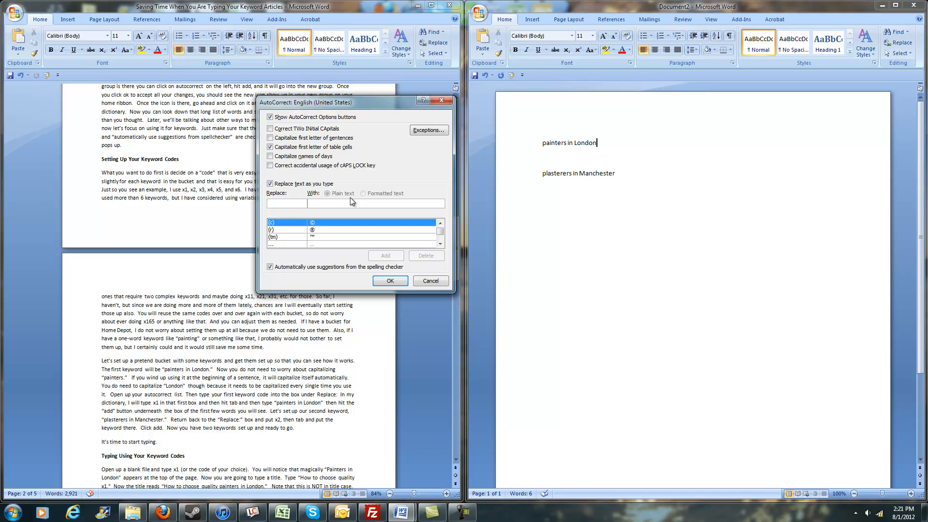
{"action": "type", "text": "k"}
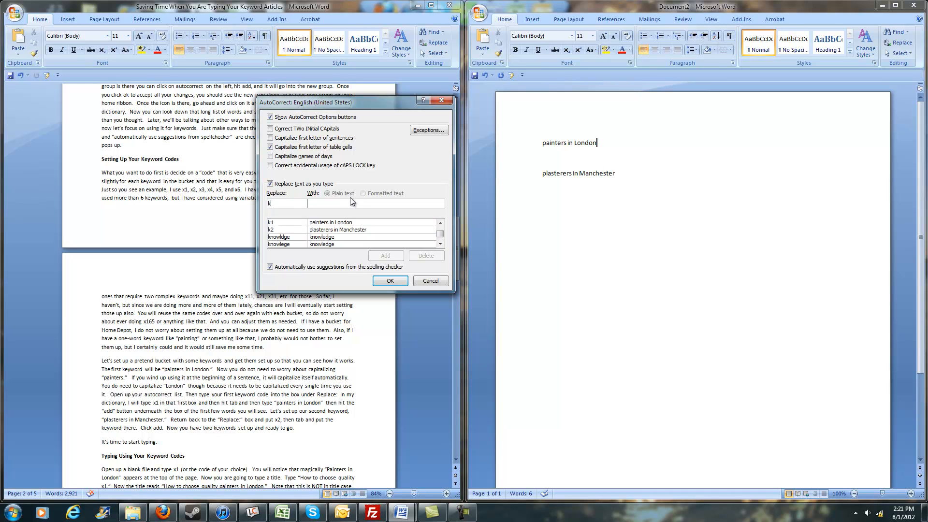
{"action": "type", "text": "1"}
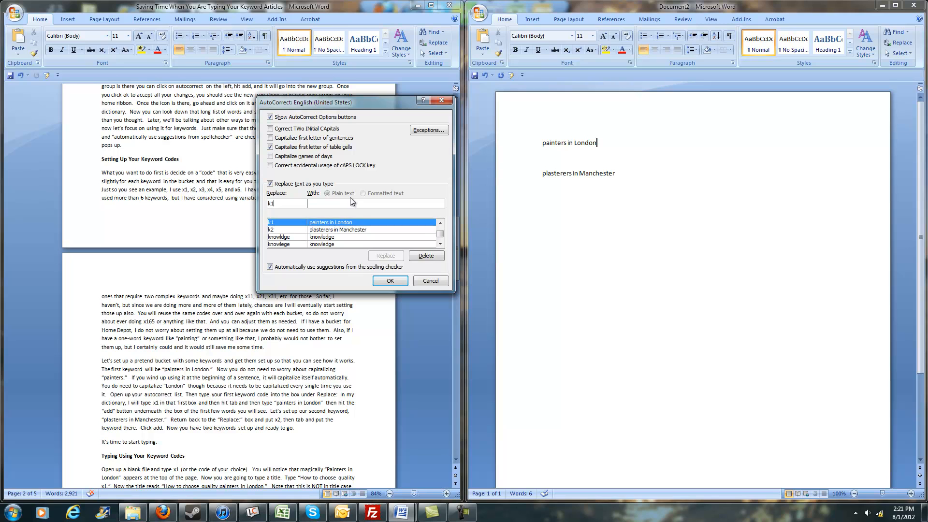
{"action": "left_click", "coordinate": [420, 258]}
{"action": "left_click", "coordinate": [426, 255]}
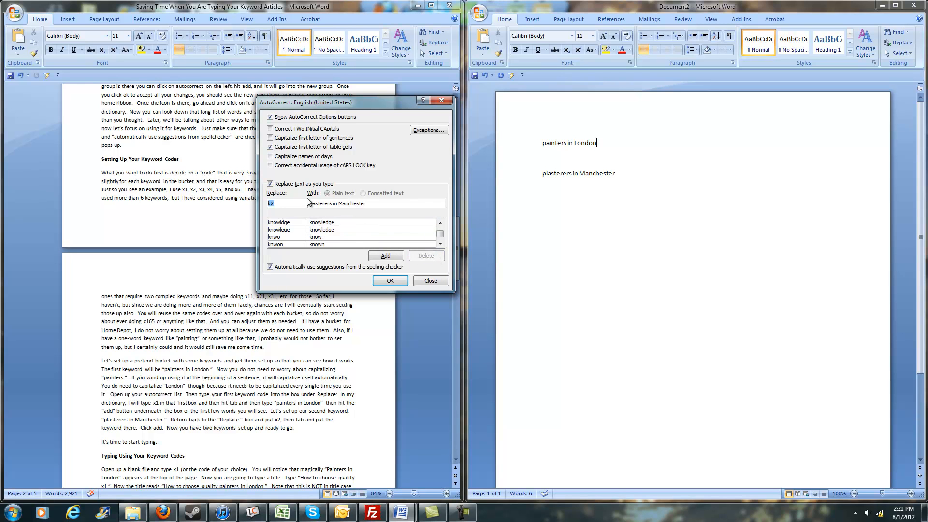
Add an AutoCorrect entry that replaces k1 with "painters in London" and accept the AutoCorrect settings.
{"action": "left_click_drag", "start_coordinate": [369, 201], "coordinate": [239, 202]}
{"action": "key", "text": "BackSpace"}
{"action": "type", "text": "k1"}
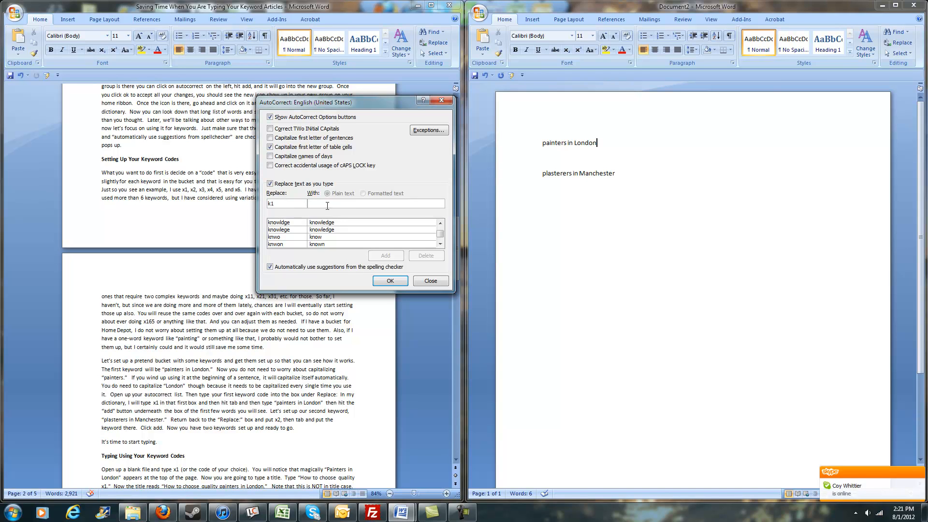
{"action": "type", "text": "painter"}
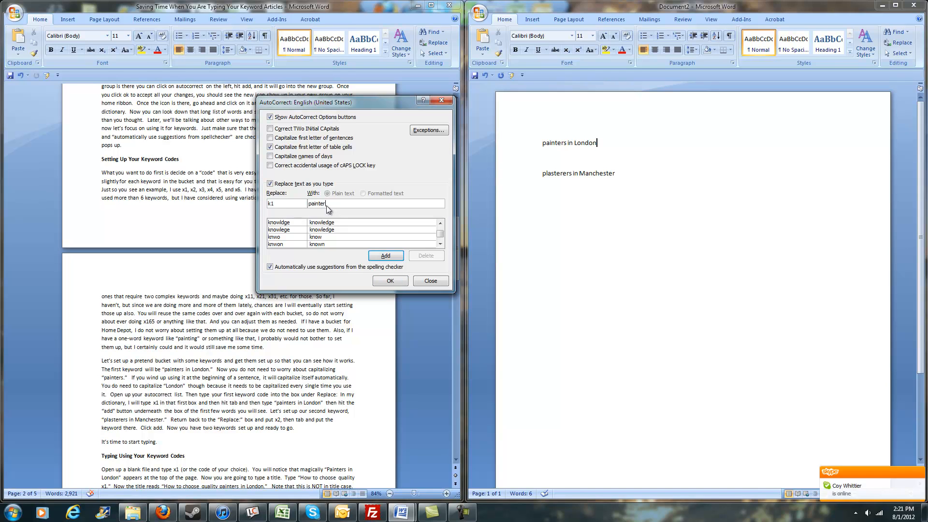
{"action": "type", "text": "s in London"}
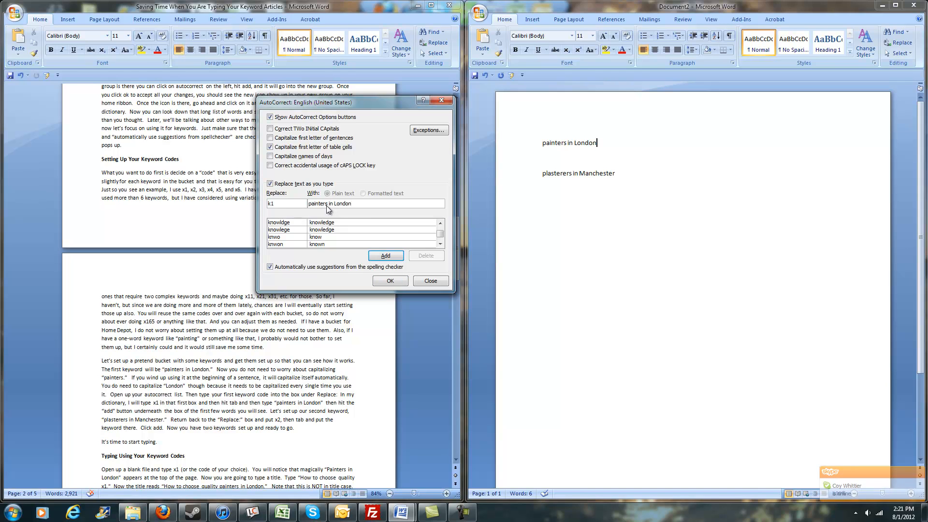
{"action": "left_click", "coordinate": [389, 260]}
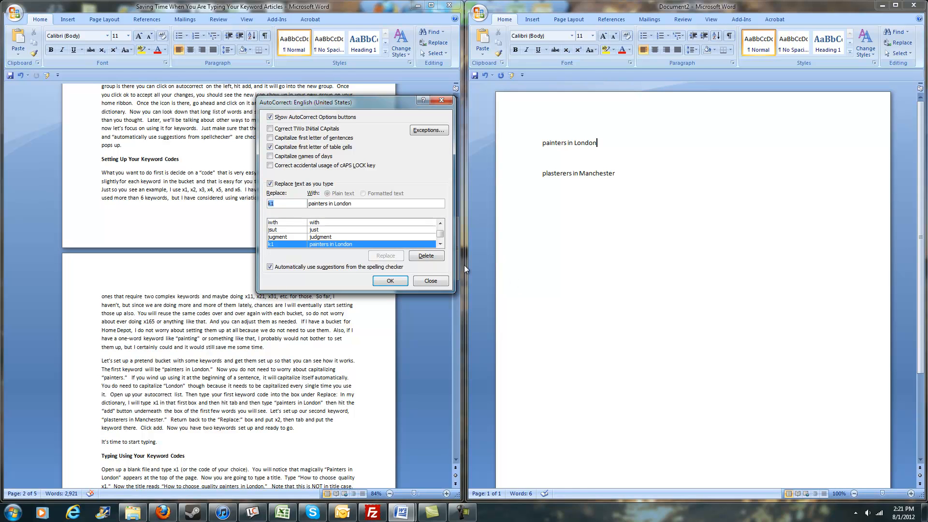
{"action": "scroll", "coordinate": [303, 236], "scroll_direction": "down", "scroll_amount": 1}
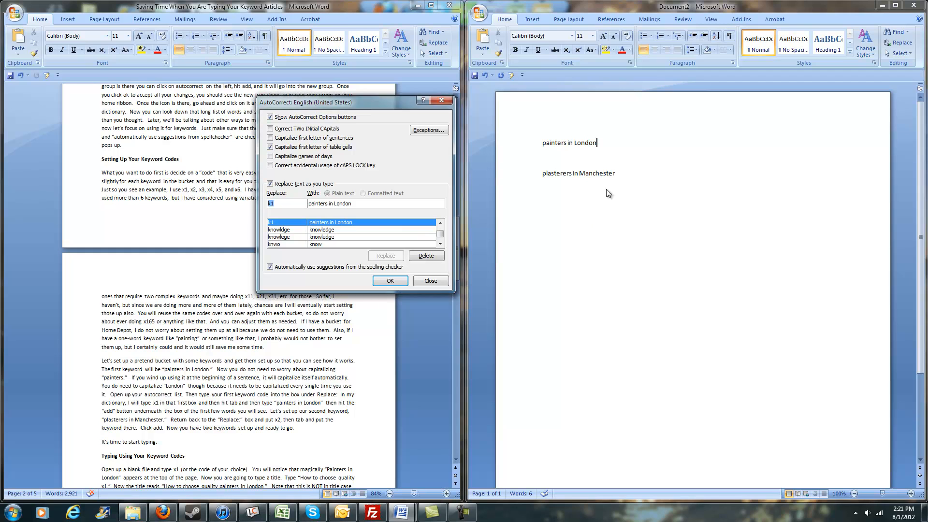
{"action": "left_click_drag", "start_coordinate": [396, 103], "coordinate": [355, 96]}
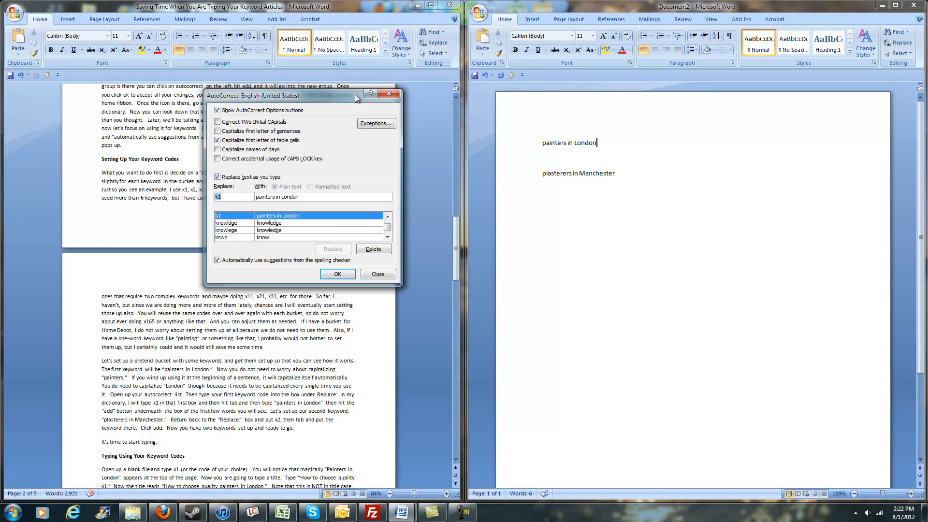
{"action": "left_click", "coordinate": [617, 157]}
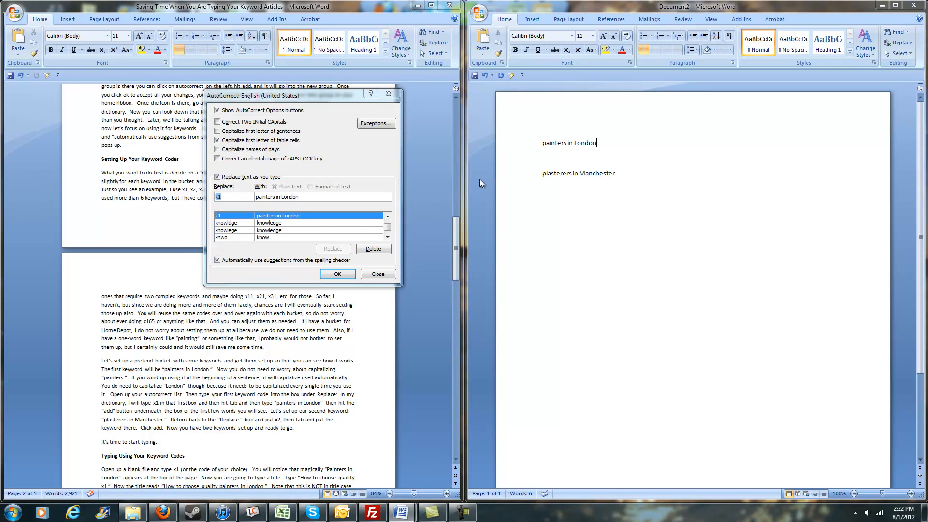
{"action": "left_click", "coordinate": [337, 274]}
Replace the document's text with "When looking for painters in London you will want to make sure blah blah blah.", entering the keyword through its AutoCorrect code.
{"action": "key", "text": "ctrl+a"}
{"action": "key", "text": "Delete"}
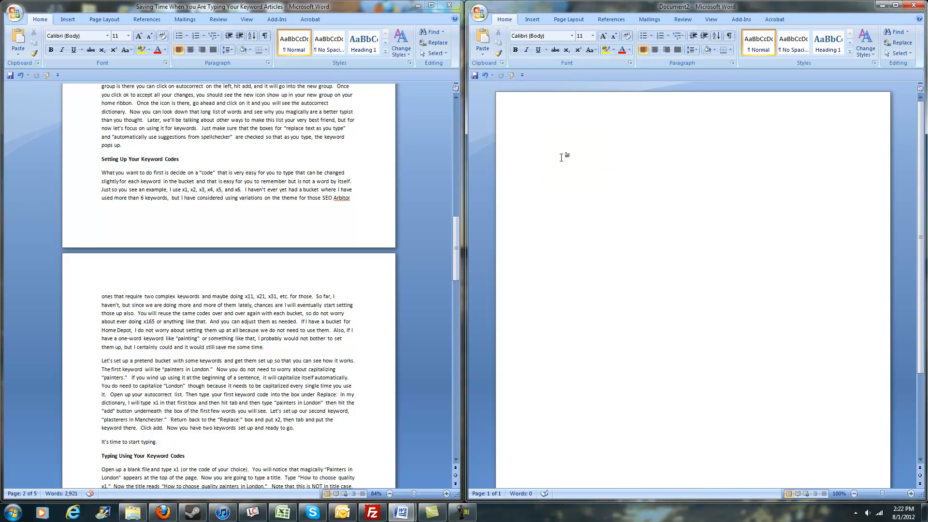
{"action": "type", "text": "When"}
{"action": "type", "text": " looking"}
{"action": "type", "text": " for"}
{"action": "type", "text": " x1 "}
{"action": "type", "text": "you will wna"}
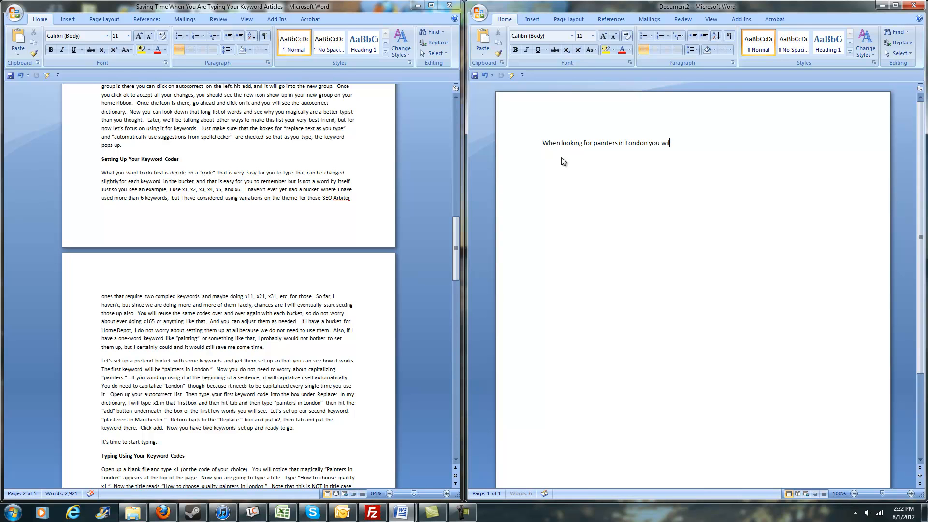
{"action": "key", "text": "BackSpace"}
{"action": "key", "text": "BackSpace"}
{"action": "type", "text": "ant to make sure blah blah blah.."}
{"action": "key", "text": "BackSpace"}
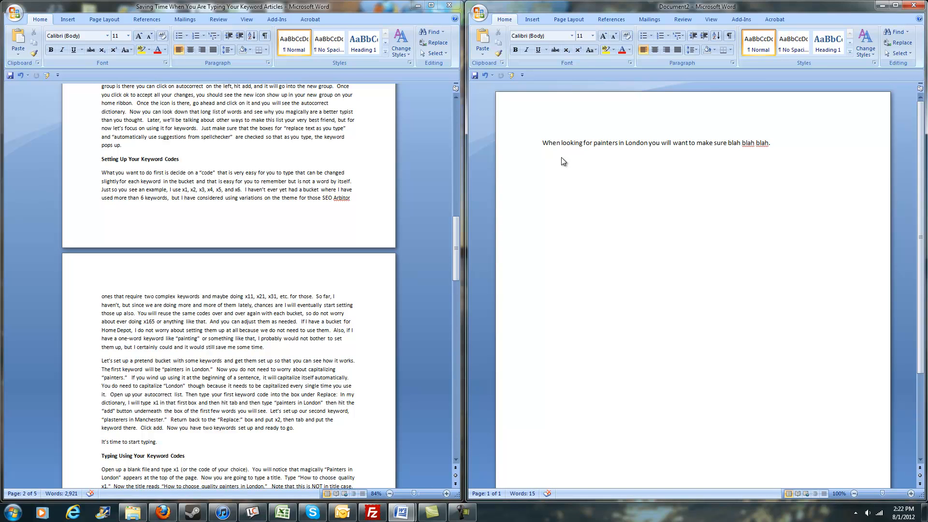
Continue the paragraph with "Take the time to research different painters in London so that you have all the information you need.".
{"action": "type", "text": "Take the time to research different painters in London"}
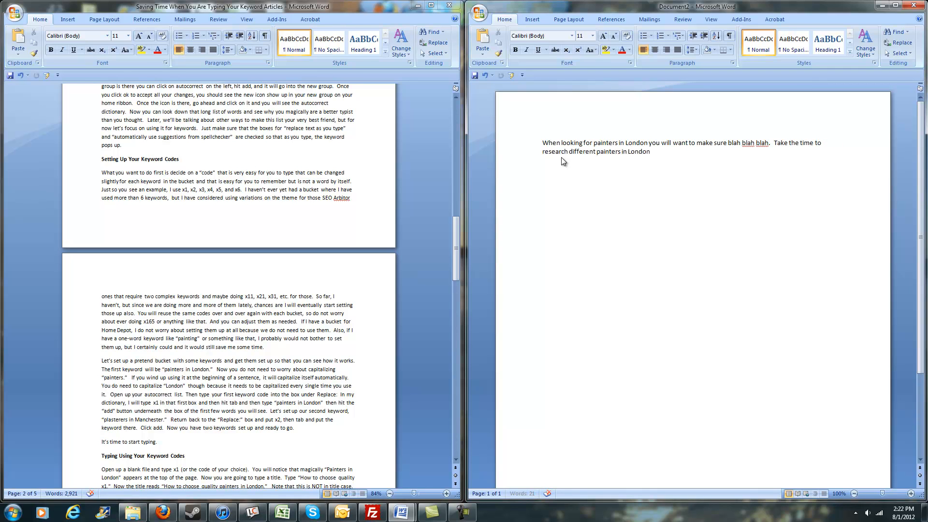
{"action": "type", "text": " so that you havce all"}
{"action": "type", "text": " all the inf"}
{"action": "type", "text": "you need."}
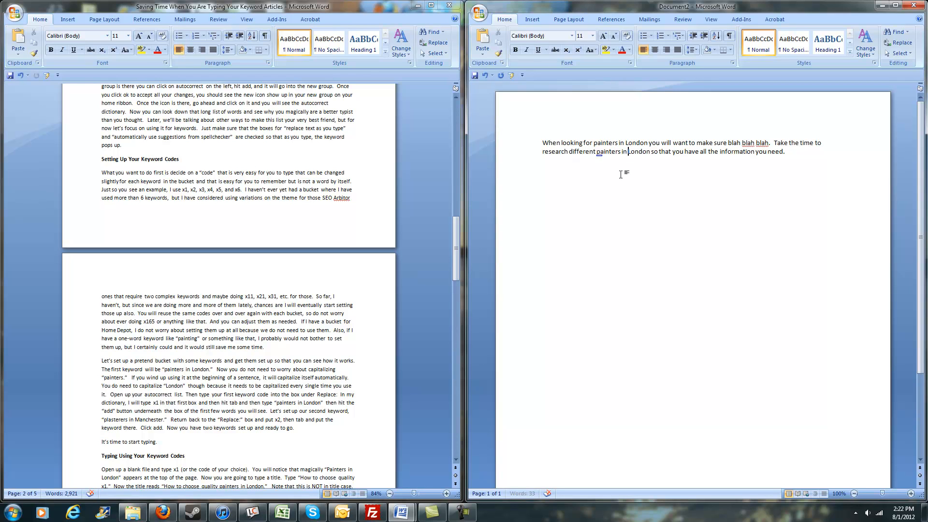
Insert two empty lines above the paragraph at the start of the document.
{"action": "left_click", "coordinate": [537, 143]}
{"action": "key", "text": "Return"}
{"action": "key", "text": "Return"}
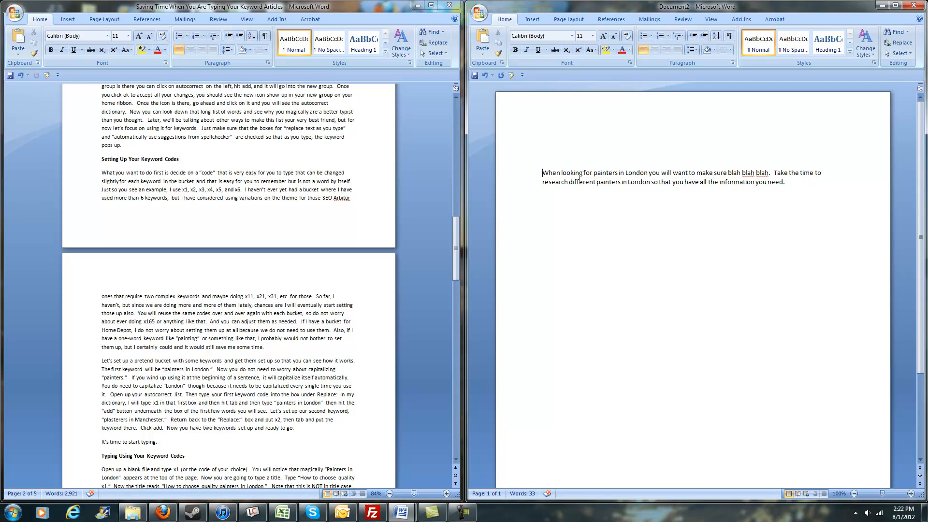
Add an AutoCorrect entry that replaces k2 with "plasterers in Manchester" and accept the AutoCorrect settings.
{"action": "left_click", "coordinate": [511, 76]}
{"action": "left_click_drag", "start_coordinate": [331, 100], "coordinate": [595, 162]}
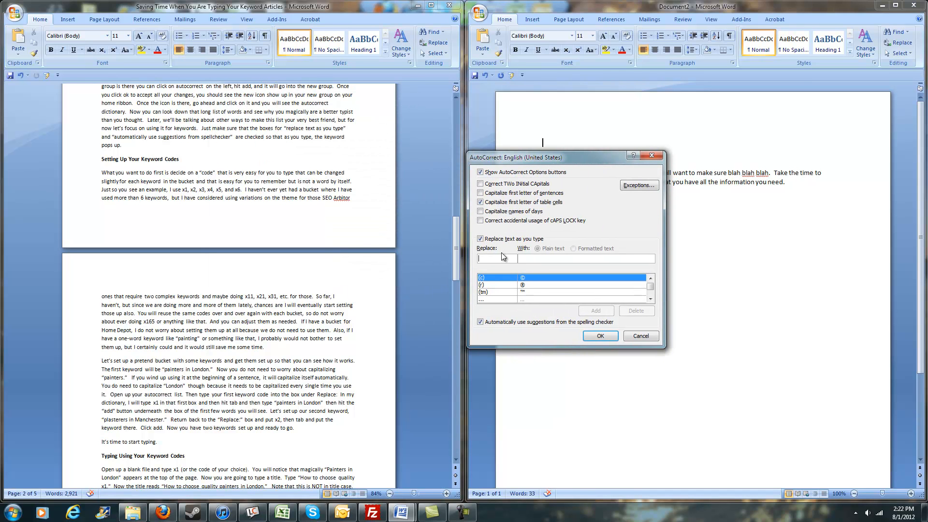
{"action": "type", "text": "k2"}
{"action": "left_click", "coordinate": [544, 261]}
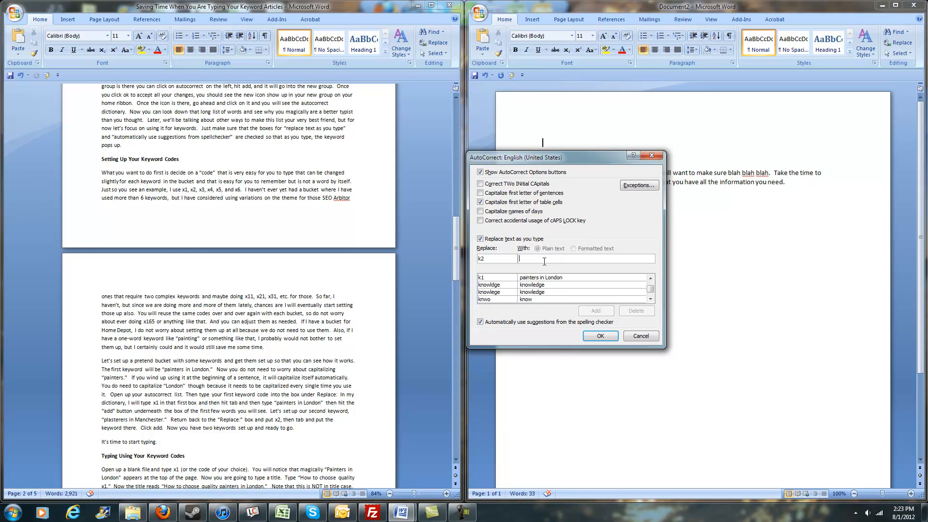
{"action": "type", "text": "plasterers in Manchester"}
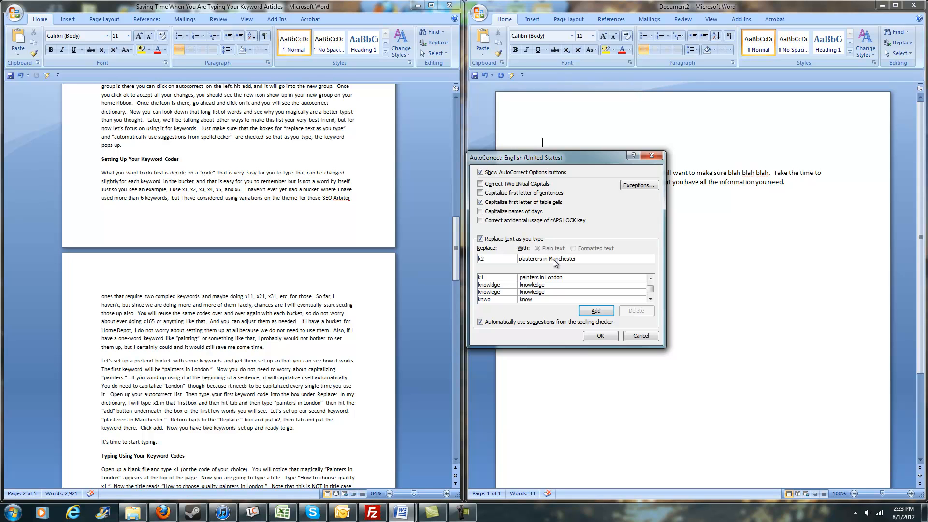
{"action": "left_click", "coordinate": [597, 311]}
{"action": "left_click", "coordinate": [601, 336]}
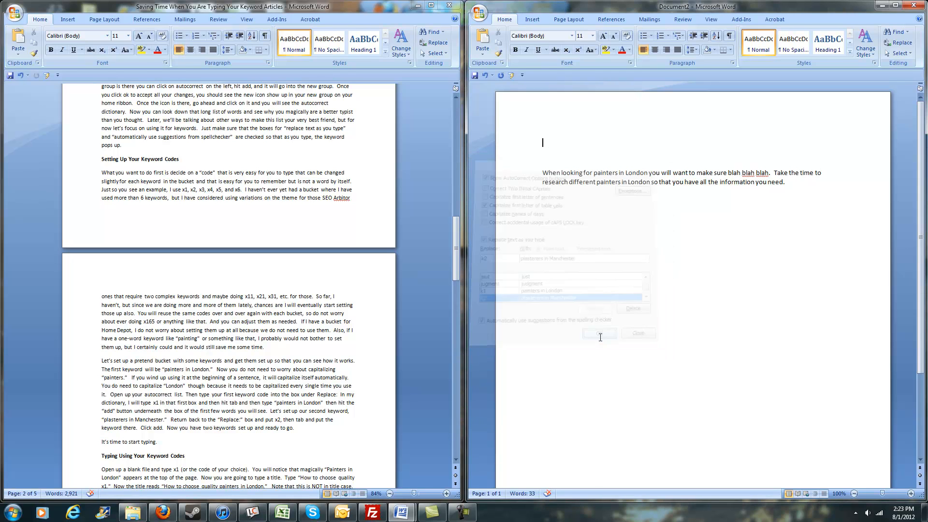
Below the paragraph, add "When looking for painters in London and plasterers in Manchester you will want to do this...", entering both keywords through their codes.
{"action": "left_click", "coordinate": [788, 184]}
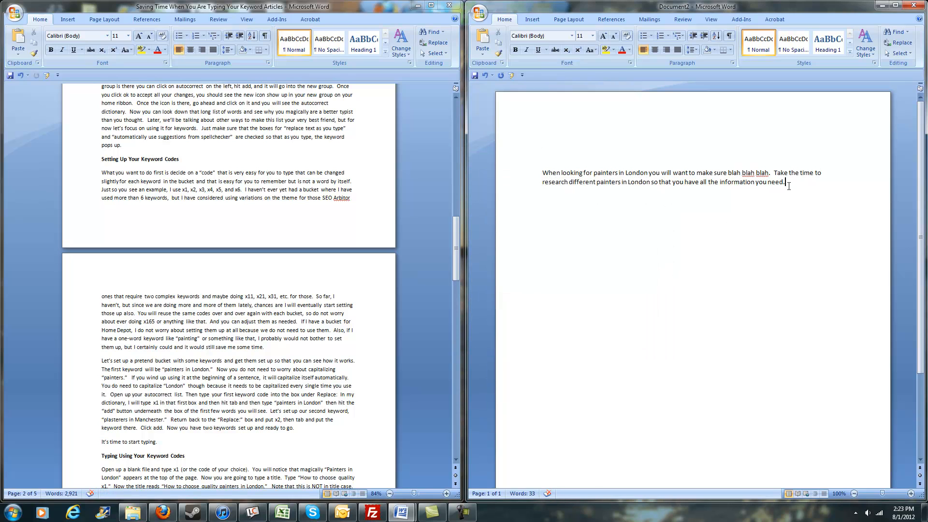
{"action": "key", "text": "Return"}
{"action": "key", "text": "Return"}
{"action": "type", "text": "WHen look fing"}
{"action": "key", "text": "BackSpace"}
{"action": "key", "text": "BackSpace"}
{"action": "key", "text": "BackSpace"}
{"action": "key", "text": "BackSpace"}
{"action": "key", "text": "BackSpace"}
{"action": "type", "text": "ing for painters in London and k"}
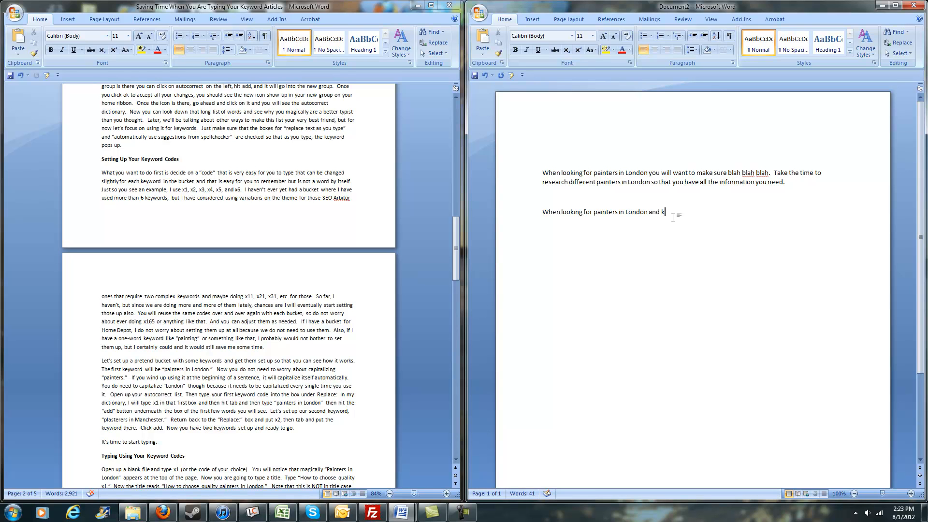
{"action": "key", "text": "BackSpace"}
{"action": "type", "text": "plasterers in Manchester you will want to do this..."}
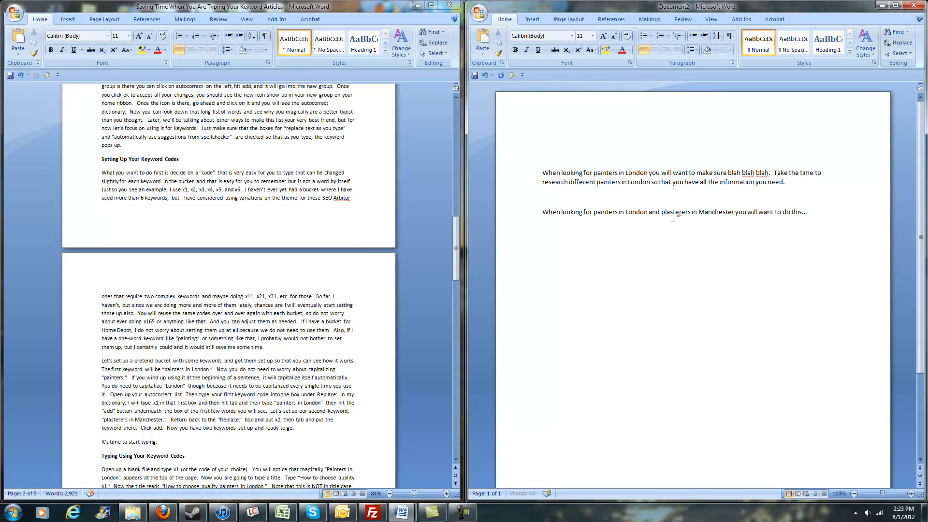
Delete all the practice text so that the document is blank.
{"action": "left_click", "coordinate": [728, 253]}
{"action": "left_click_drag", "start_coordinate": [825, 222], "coordinate": [524, 115]}
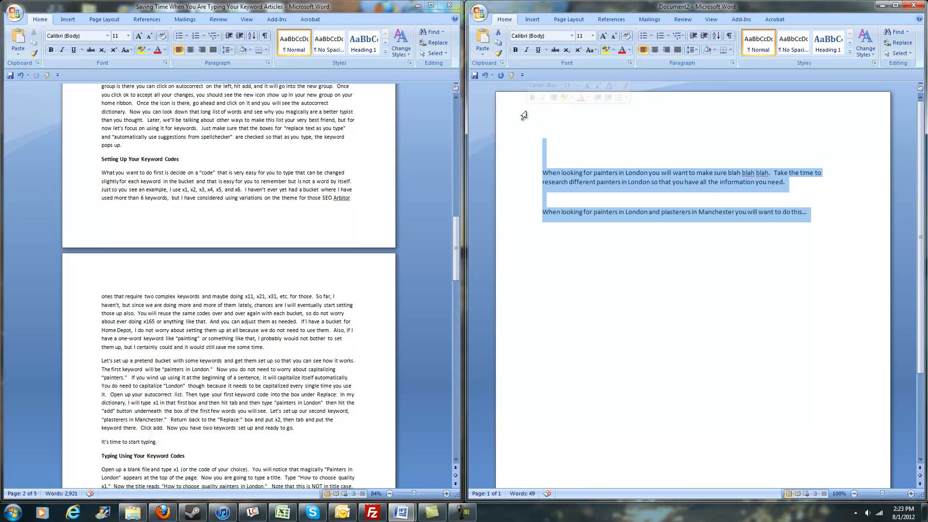
{"action": "key", "text": "Delete"}
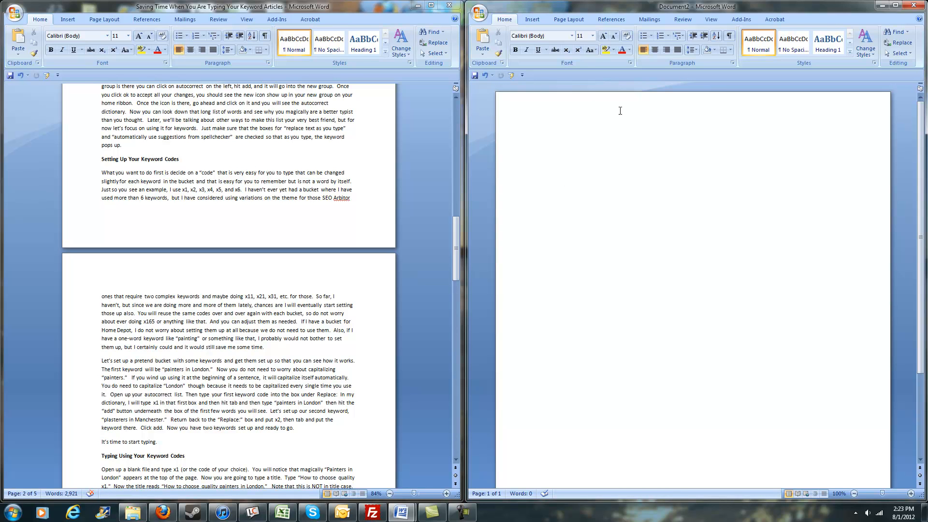
Delete the k1 and k2 keyword entries from the AutoCorrect list.
{"action": "left_click", "coordinate": [511, 75]}
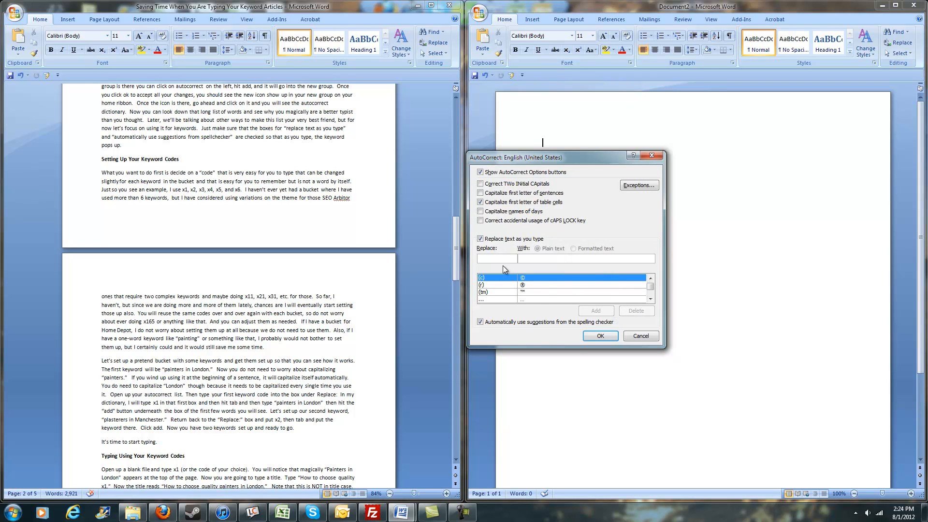
{"action": "type", "text": "k1"}
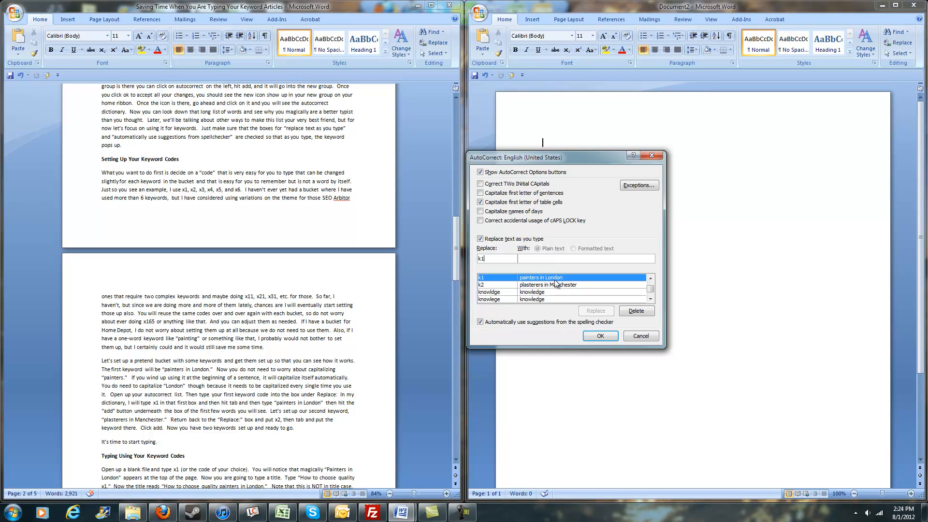
{"action": "left_click", "coordinate": [539, 285]}
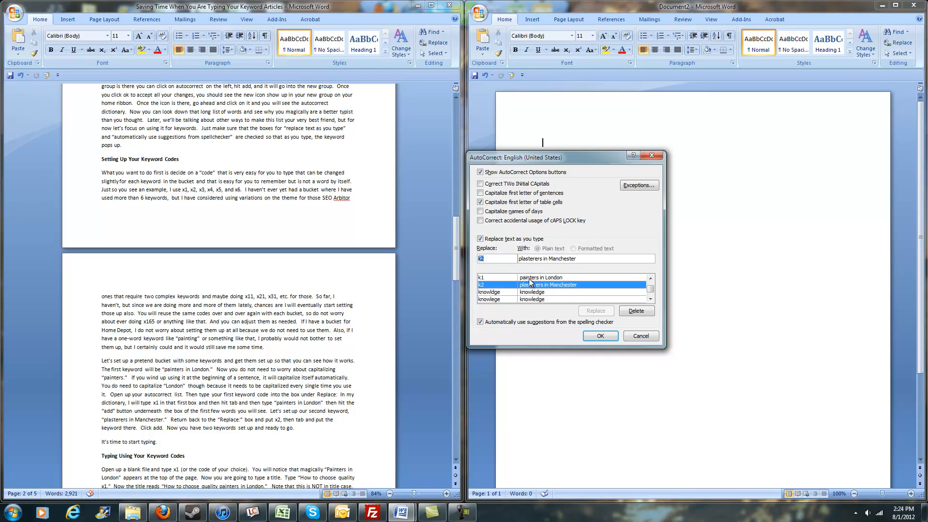
{"action": "left_click", "coordinate": [529, 278]}
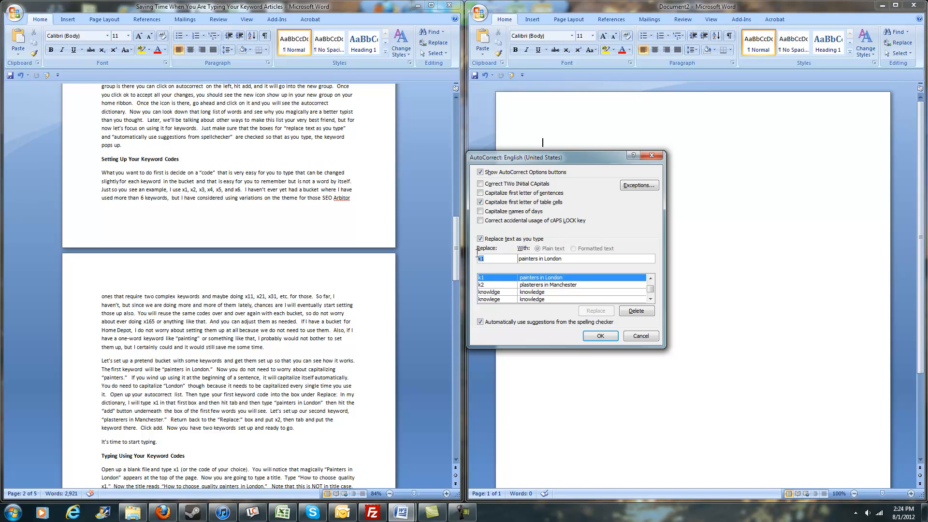
{"action": "left_click", "coordinate": [637, 312]}
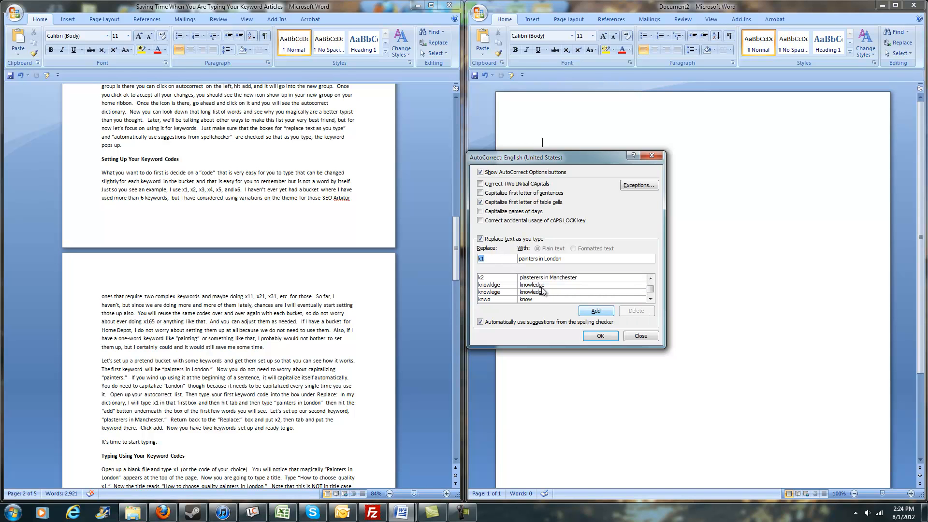
{"action": "left_click", "coordinate": [543, 278]}
{"action": "left_click", "coordinate": [636, 311]}
Clear both AutoCorrect entry fields, add a new entry replacing k1 with "painters in London", and accept the settings.
{"action": "left_click", "coordinate": [504, 259]}
{"action": "key", "text": "Tab"}
{"action": "key", "text": "BackSpace"}
{"action": "key", "text": "shift+Tab"}
{"action": "key", "text": "BackSpace"}
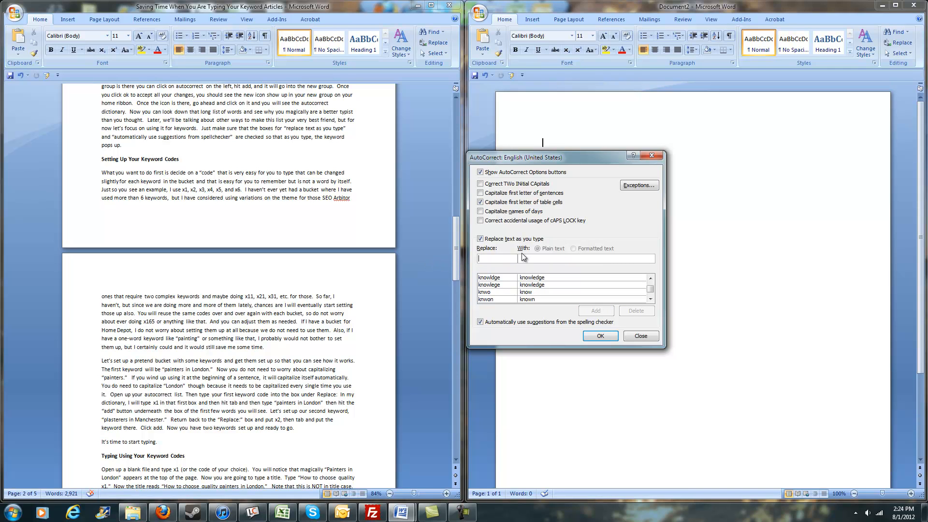
{"action": "type", "text": "k1"}
{"action": "key", "text": "Tab"}
{"action": "type", "text": "painter"}
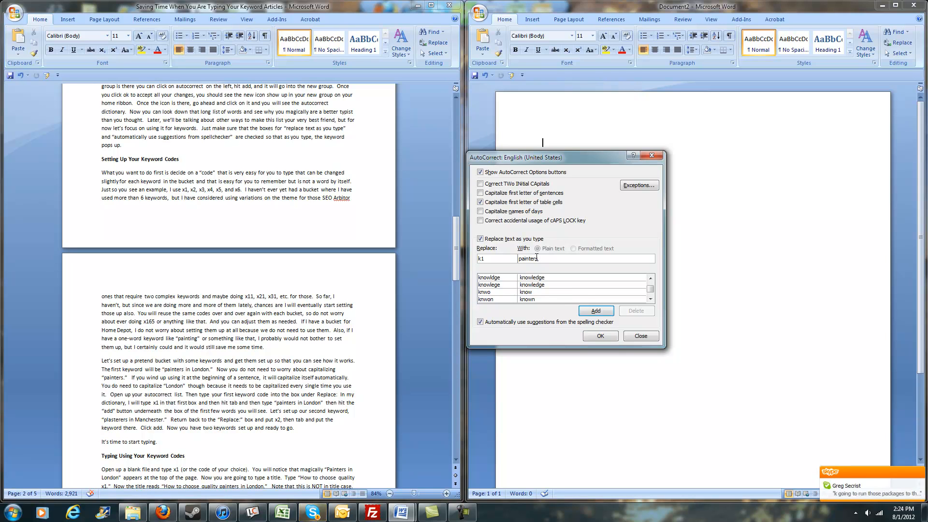
{"action": "type", "text": "s in London"}
{"action": "left_click", "coordinate": [596, 311]}
{"action": "left_click", "coordinate": [600, 335]}
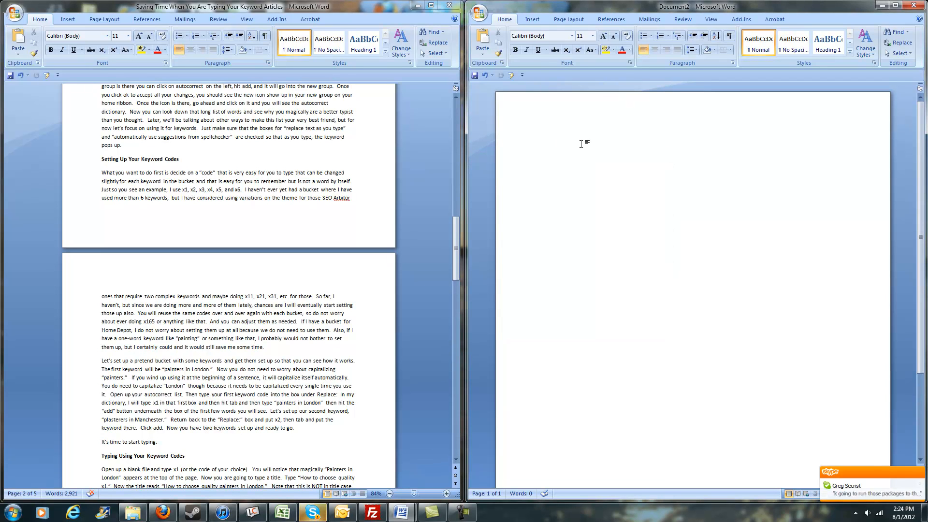
Write the title "Benefits of painters in London" using the k1 code for the keyword, and change its case to Capitalize Each Word.
{"action": "type", "text": "Benefits of "}
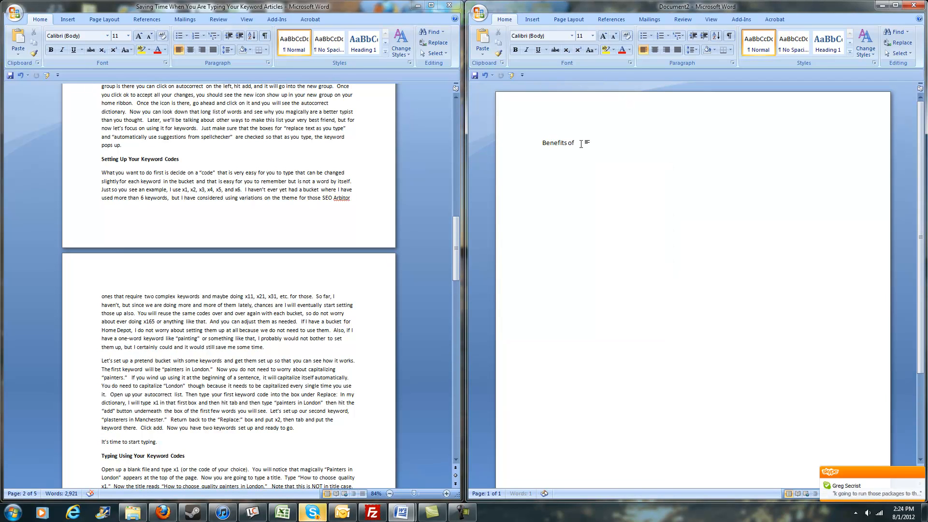
{"action": "type", "text": "k1"}
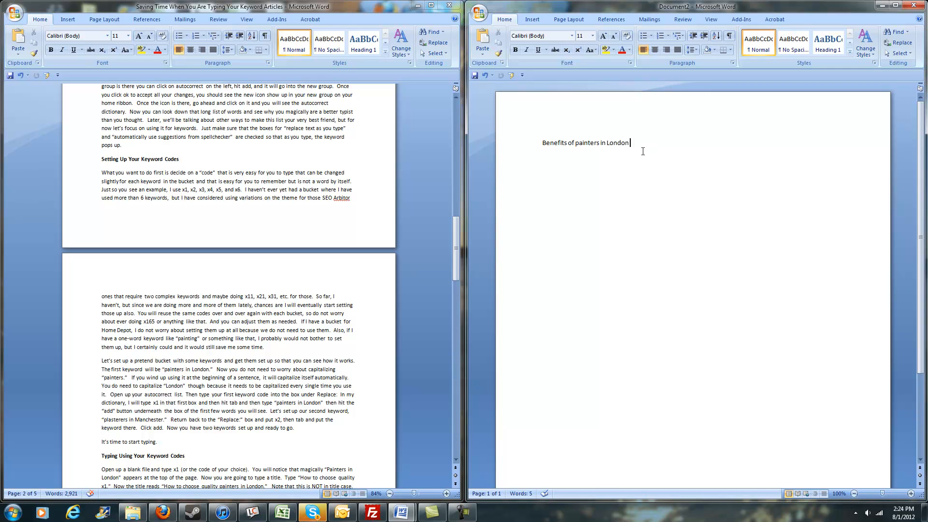
{"action": "left_click_drag", "start_coordinate": [649, 143], "coordinate": [514, 128]}
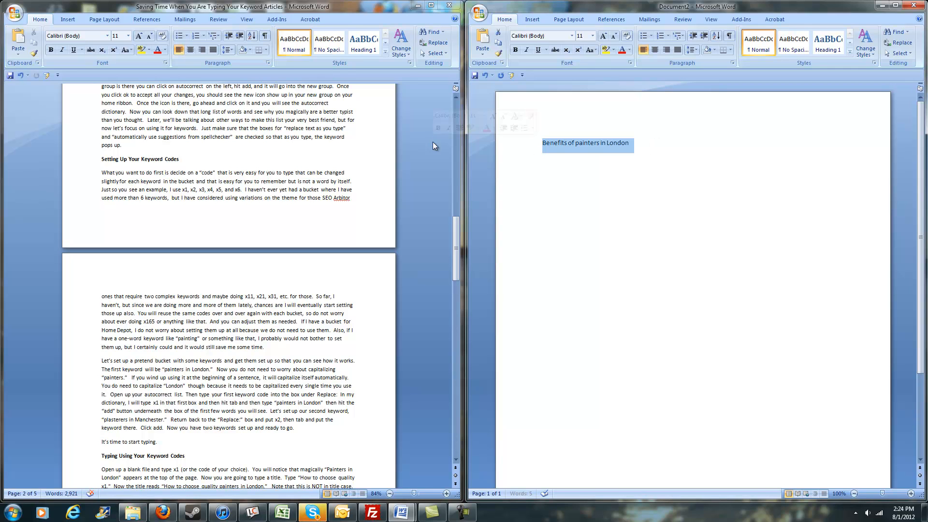
{"action": "left_click", "coordinate": [593, 50]}
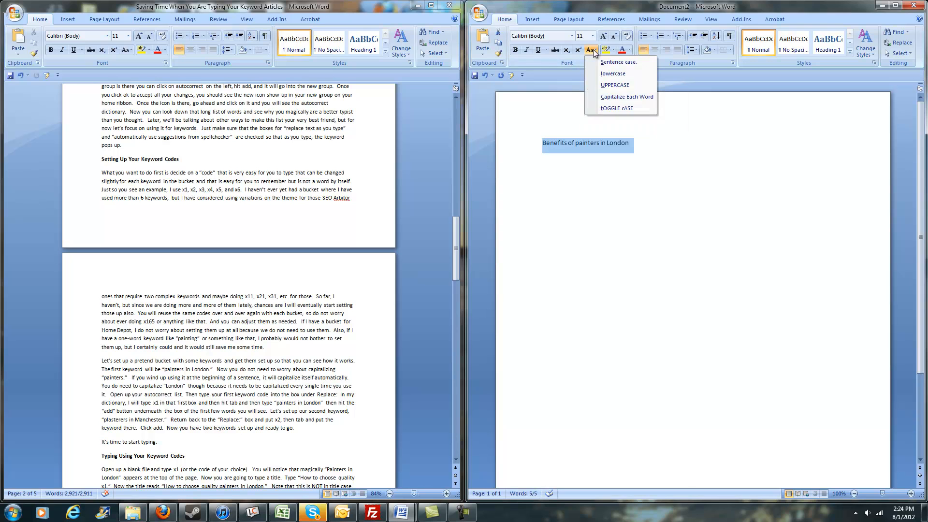
{"action": "left_click", "coordinate": [633, 98]}
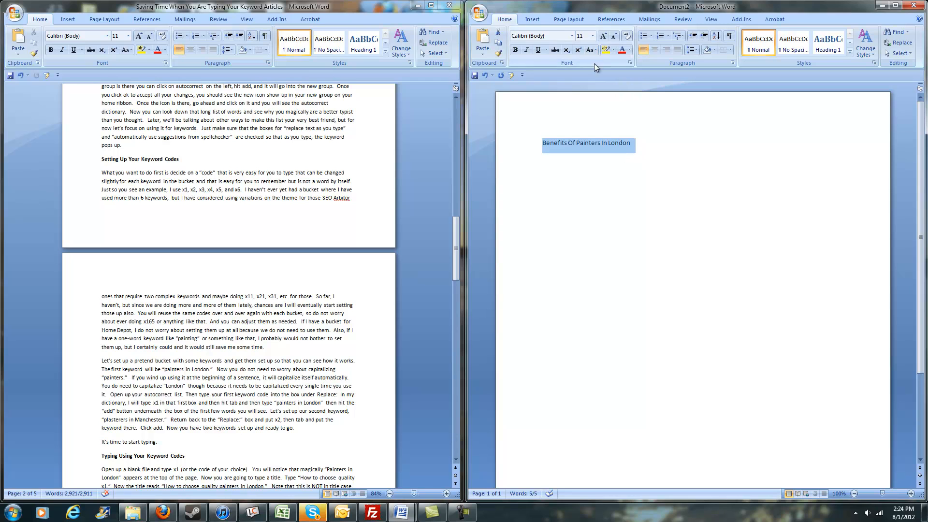
Select the whole title again and reapply the Capitalize Each Word case.
{"action": "left_click", "coordinate": [619, 143]}
{"action": "left_click_drag", "start_coordinate": [658, 145], "coordinate": [539, 144]}
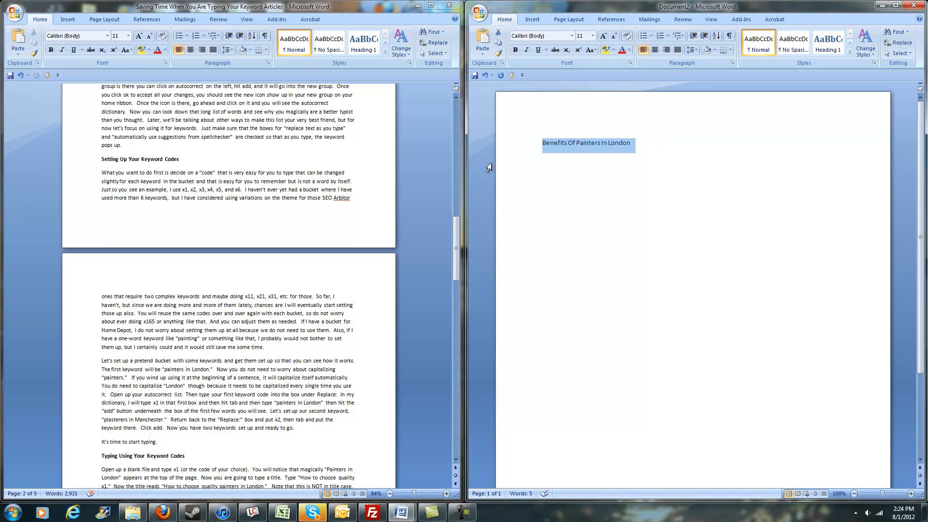
{"action": "left_click", "coordinate": [589, 50]}
{"action": "left_click", "coordinate": [617, 97]}
{"action": "left_click", "coordinate": [646, 202]}
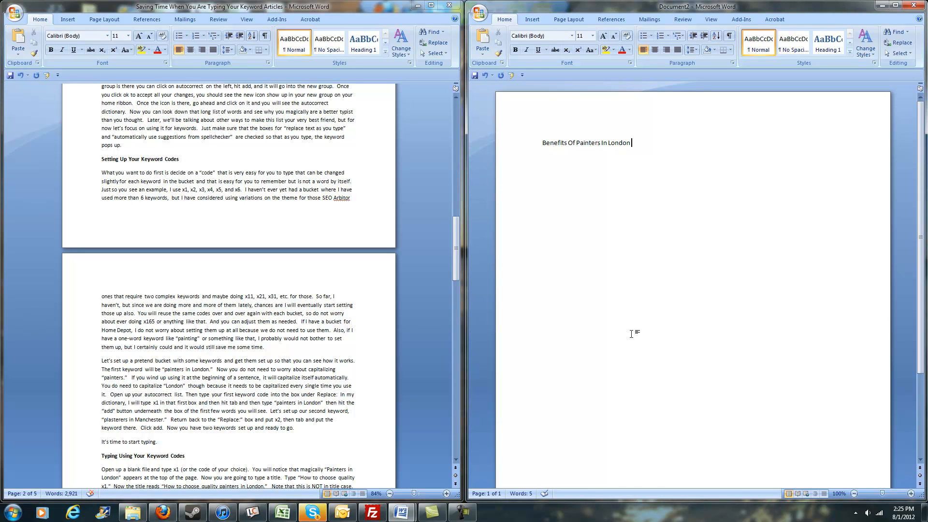
Examine the guide document's sections on replacing keyword codes, title case format and copying titles into the spreadsheet.
{"action": "scroll", "coordinate": [616, 352], "scroll_direction": "down", "scroll_amount": 3}
{"action": "scroll", "coordinate": [617, 351], "scroll_direction": "up", "scroll_amount": 3}
{"action": "scroll", "coordinate": [365, 306], "scroll_direction": "down", "scroll_amount": 15}
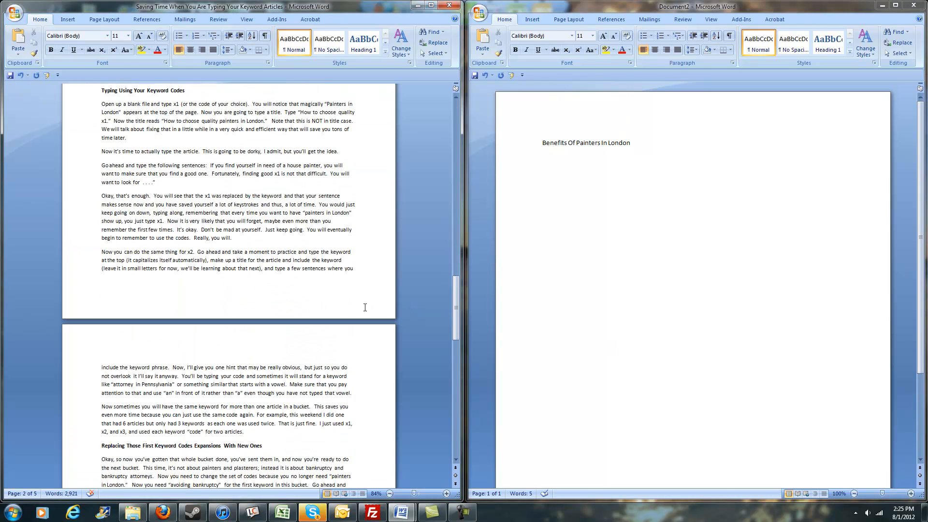
{"action": "scroll", "coordinate": [365, 308], "scroll_direction": "down", "scroll_amount": 5}
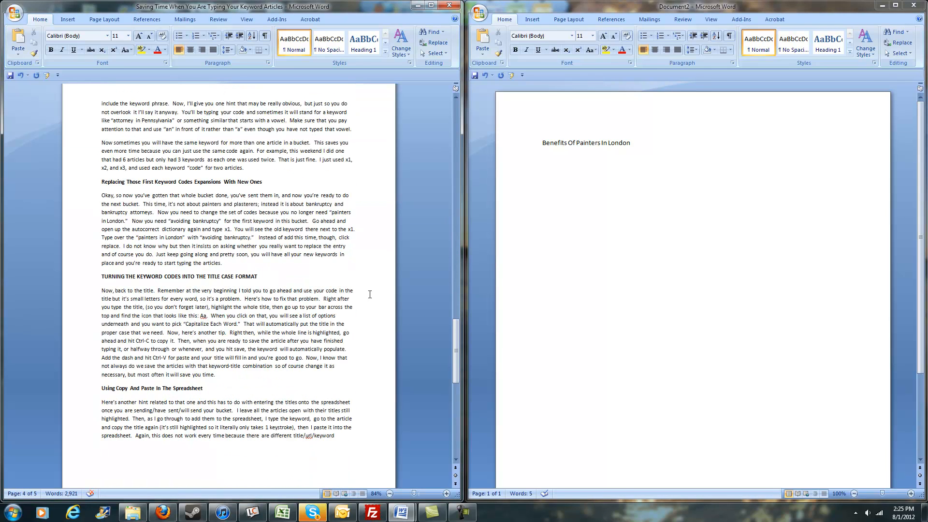